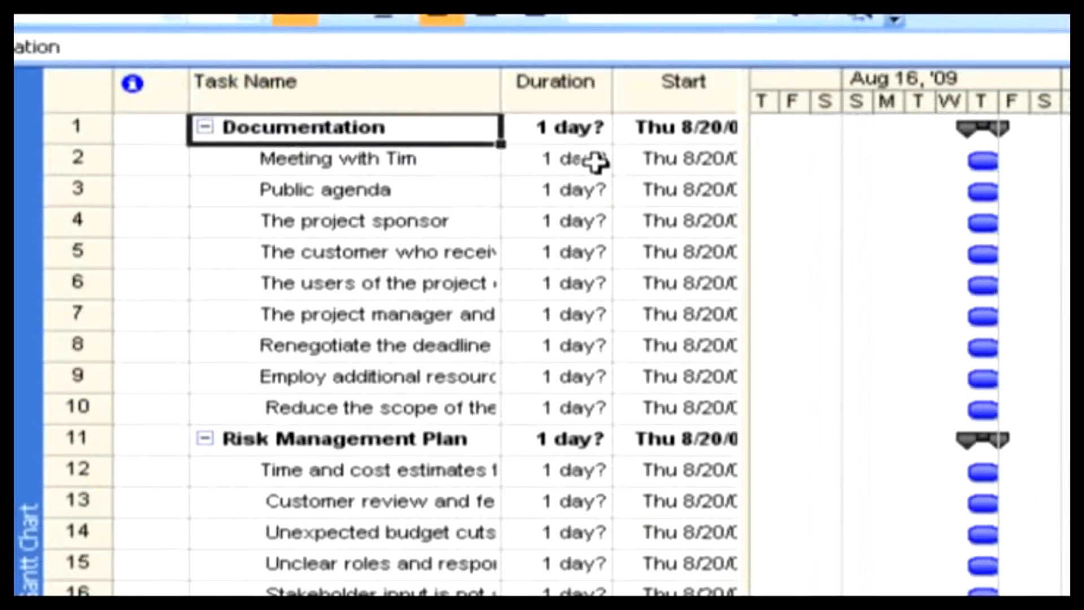
Set the duration of task 2, the meeting under Documentation, to 6 minutes
{"action": "left_click", "coordinate": [528, 84]}
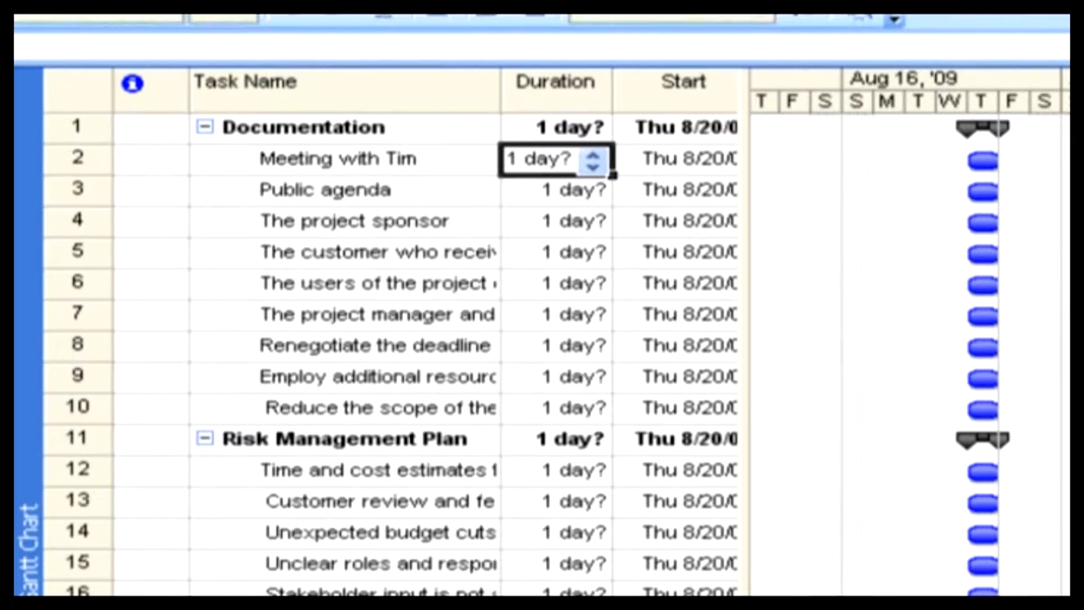
{"action": "key", "text": "BackSpace"}
{"action": "key", "text": "BackSpace"}
{"action": "key", "text": "BackSpace"}
{"action": "key", "text": "BackSpace"}
{"action": "key", "text": "BackSpace"}
{"action": "key", "text": "BackSpace"}
{"action": "type", "text": "6 m"}
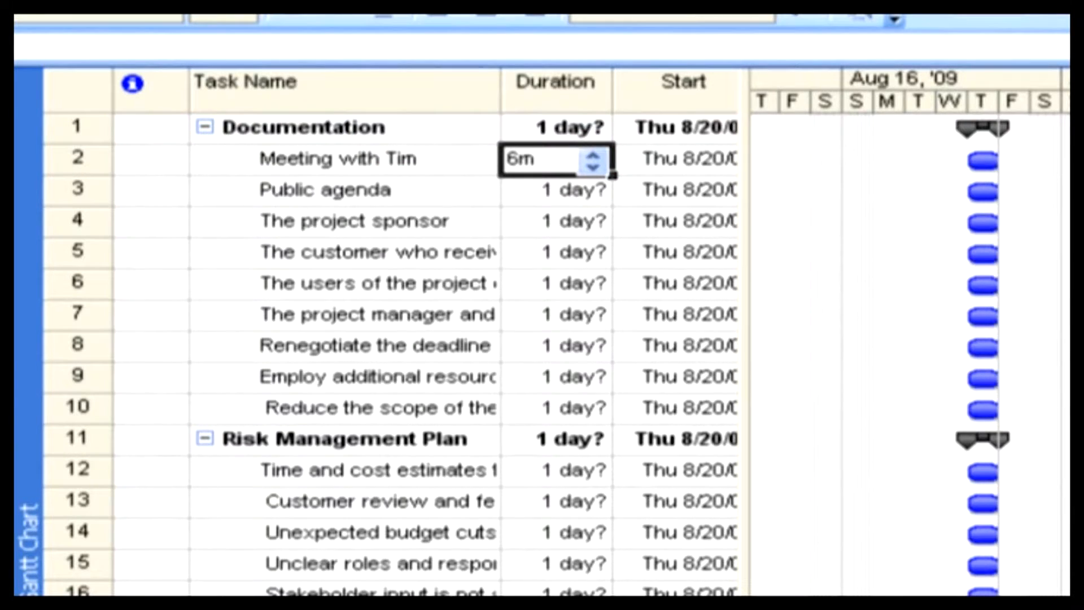
{"action": "key", "text": "Return"}
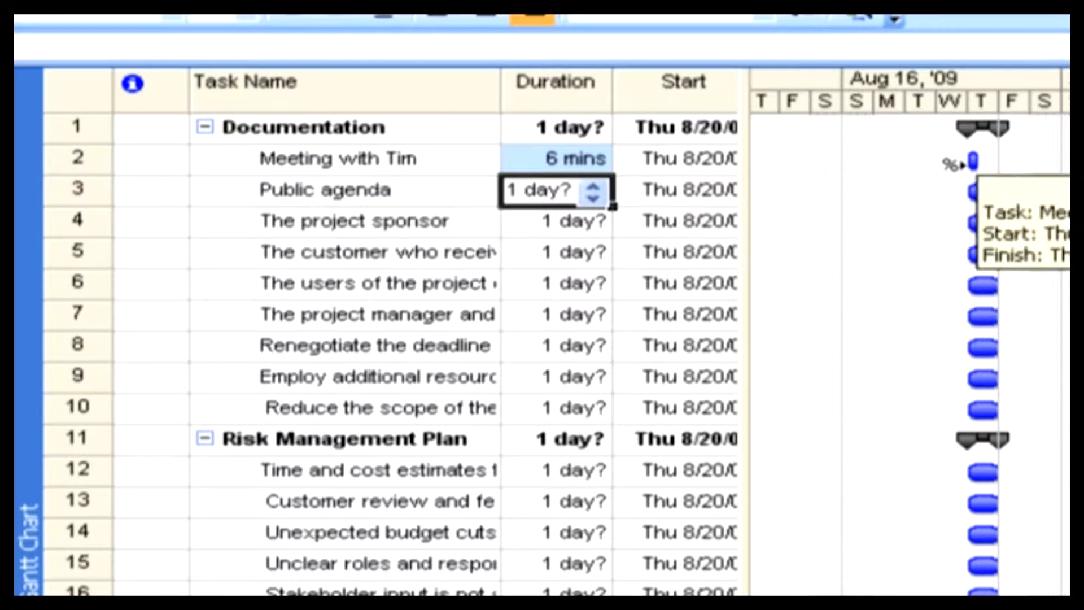
Change the duration of the meeting task in row 2 to 1 hour
{"action": "left_click", "coordinate": [528, 159]}
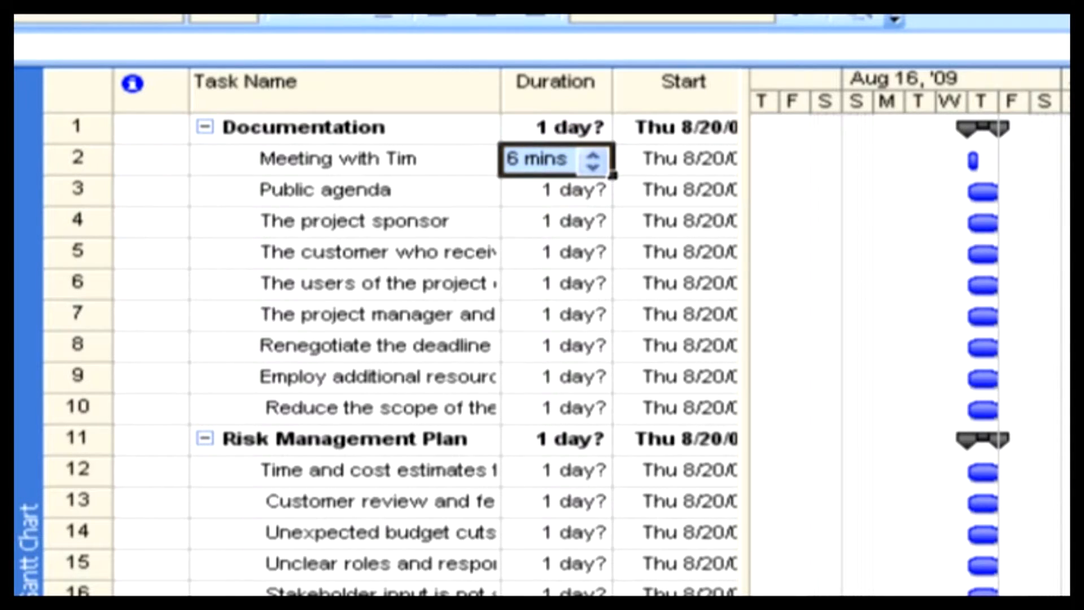
{"action": "key", "text": "BackSpace"}
{"action": "type", "text": "1 "}
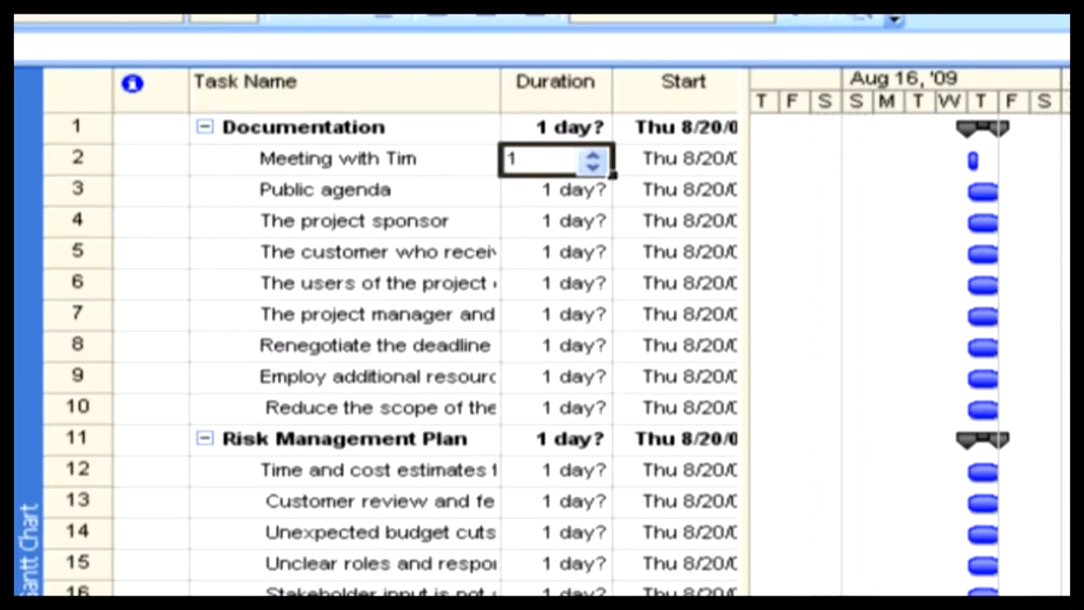
{"action": "type", "text": "h"}
{"action": "key", "text": "Return"}
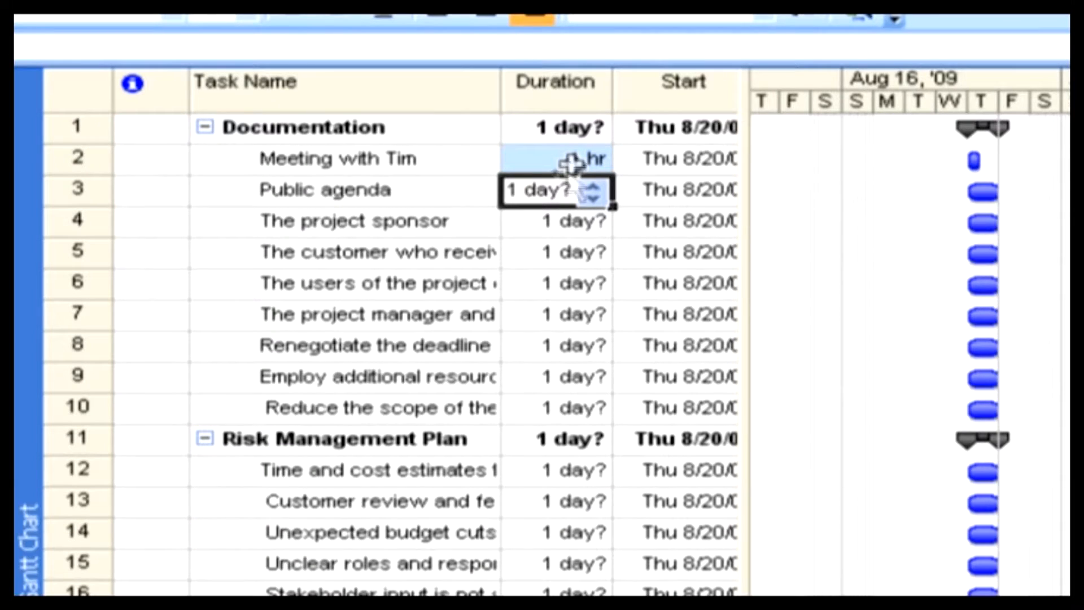
Give the meeting task in row 2 an elapsed duration of 16 hours (16eh)
{"action": "left_click", "coordinate": [575, 160]}
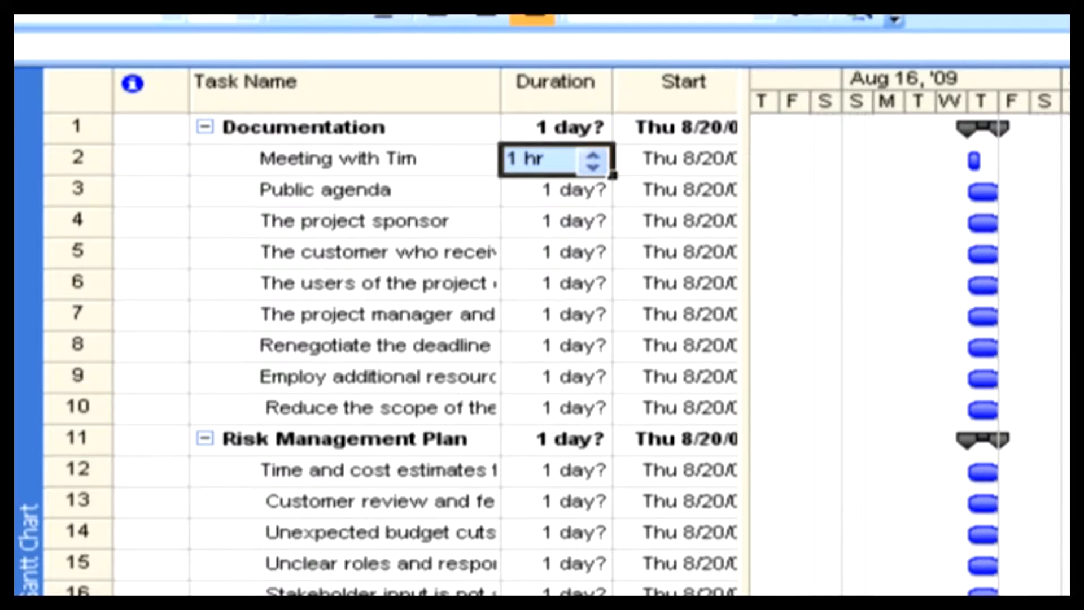
{"action": "type", "text": "16eh"}
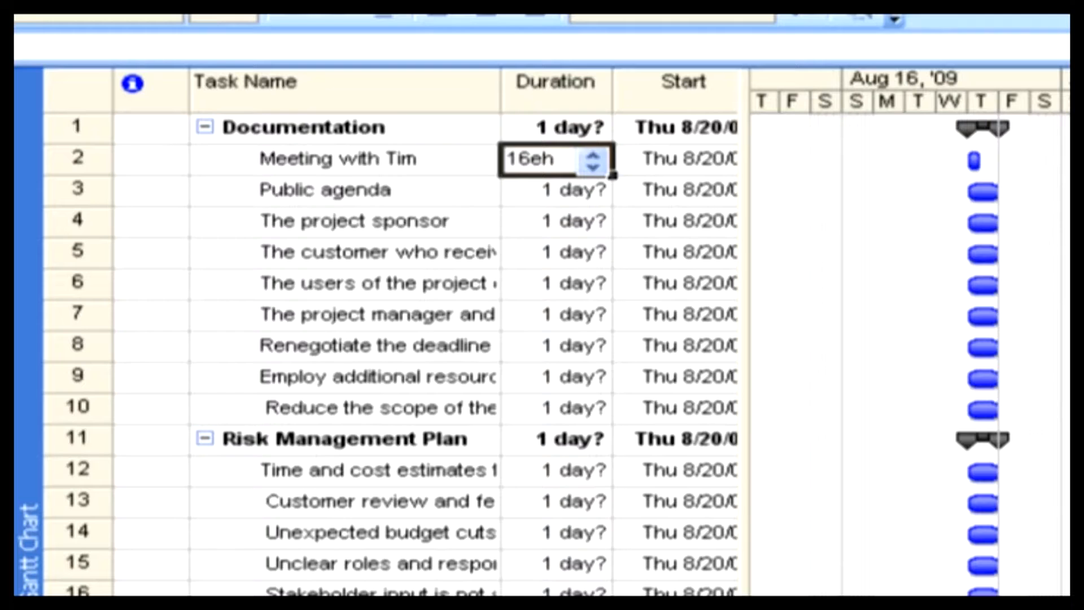
{"action": "key", "text": "Return"}
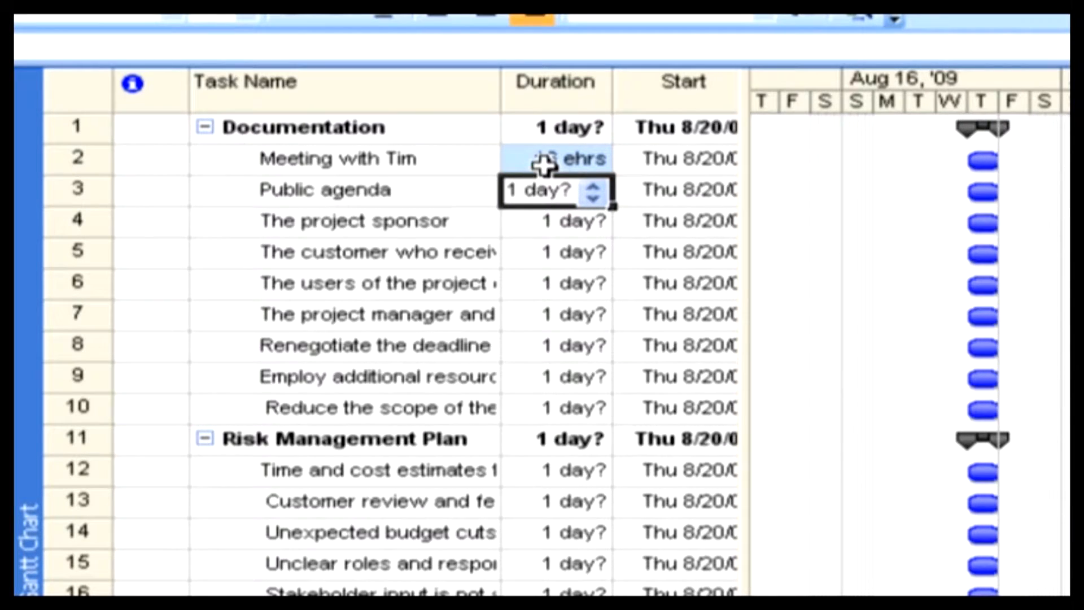
{"action": "mouse_move", "coordinate": [969, 162]}
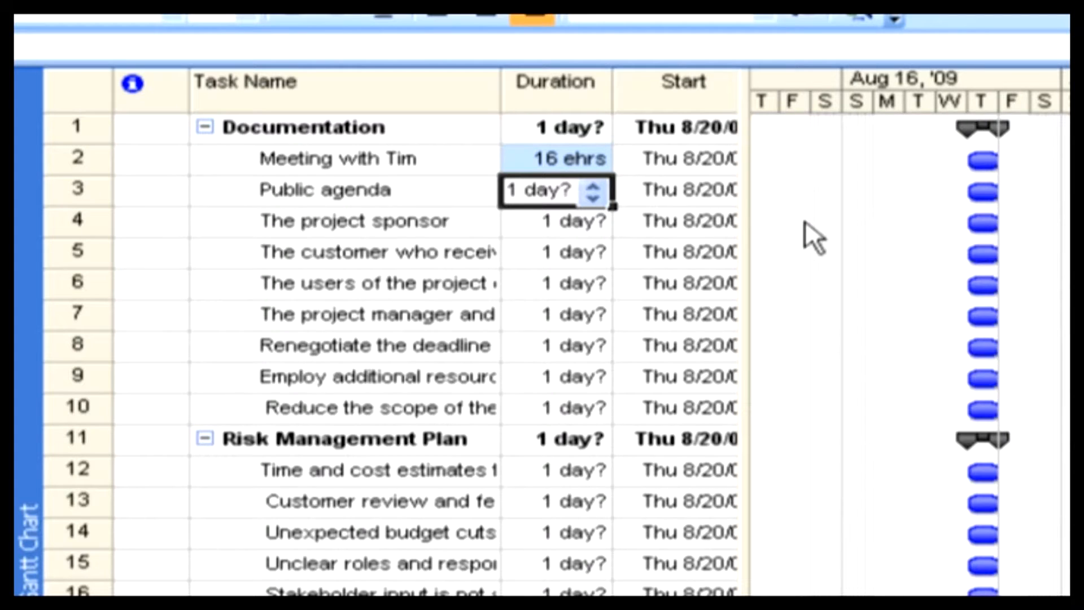
Set the duration of the meeting task in row 2 to 1 day
{"action": "left_click", "coordinate": [591, 164]}
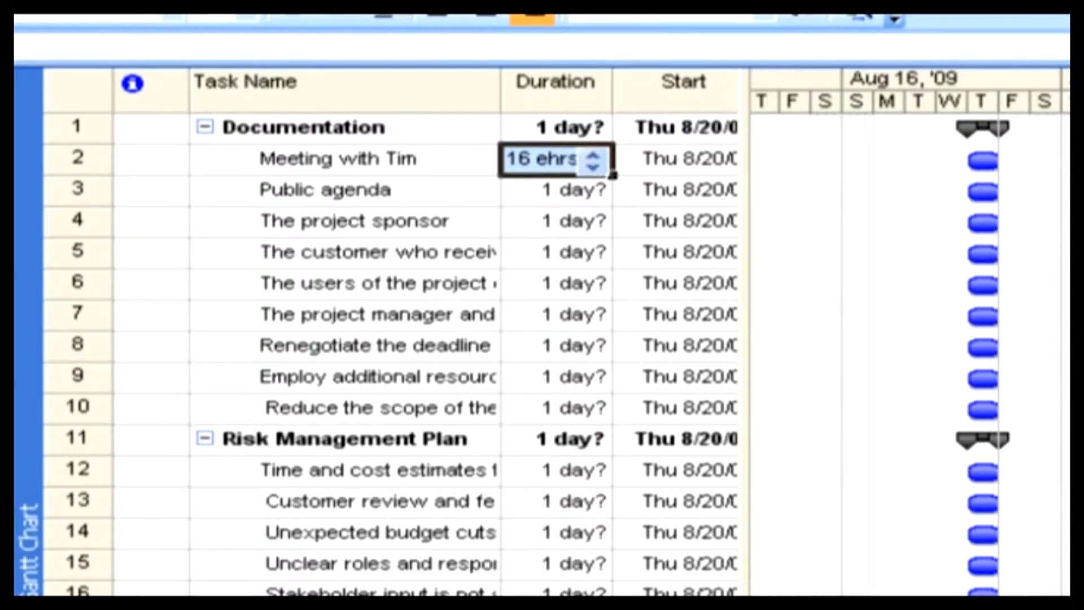
{"action": "type", "text": "1d"}
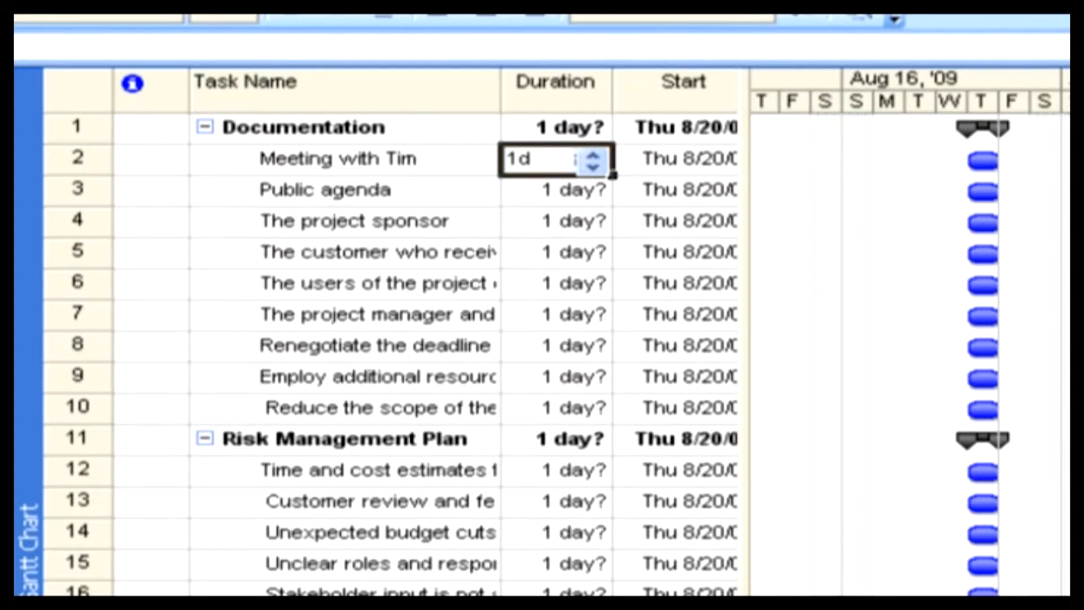
{"action": "key", "text": "Return"}
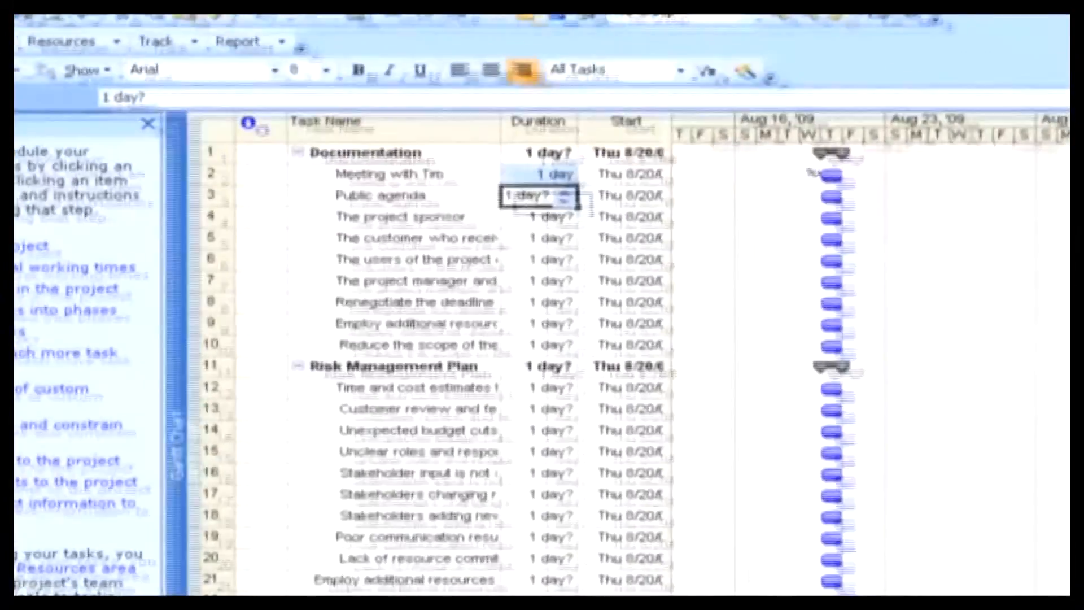
{"action": "mouse_move", "coordinate": [970, 160]}
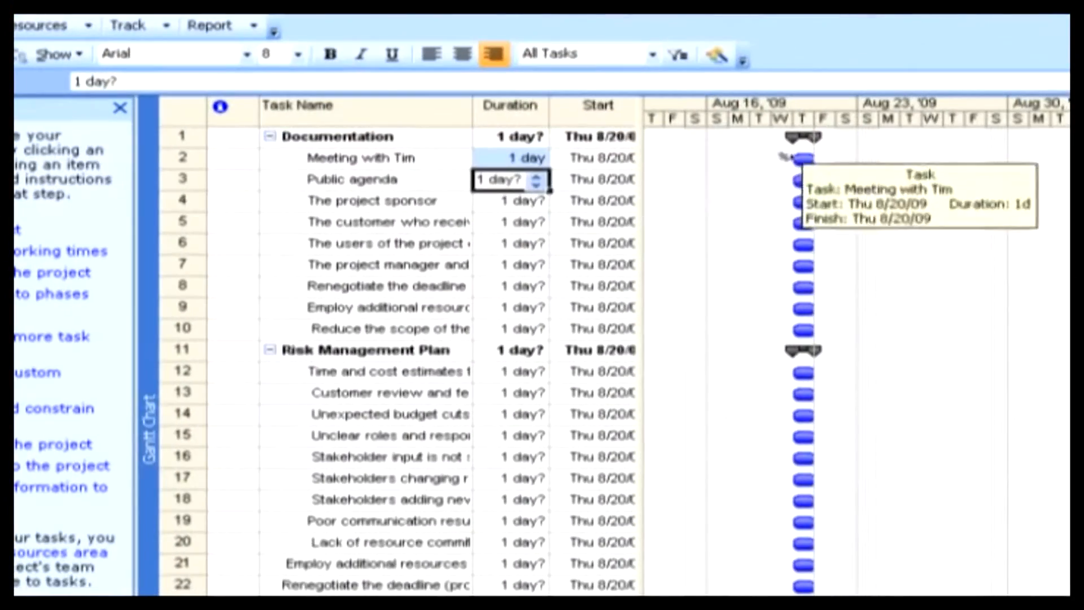
Edit the duration unit of the meeting task in row 2 so that it lasts 1 week
{"action": "left_click", "coordinate": [502, 158]}
{"action": "left_click", "coordinate": [121, 81]}
{"action": "left_click_drag", "start_coordinate": [120, 81], "coordinate": [89, 80]}
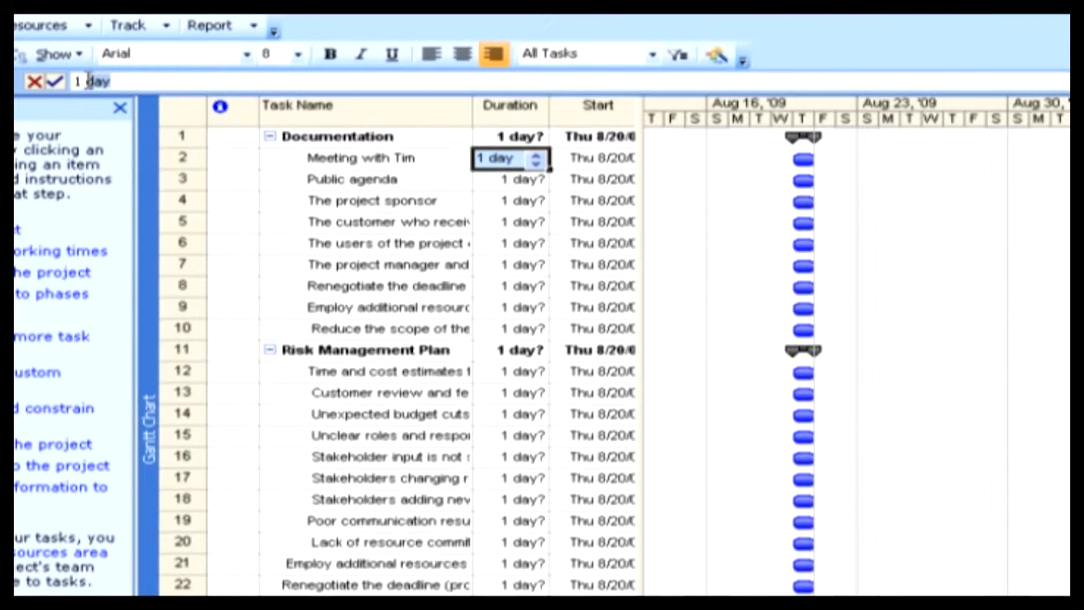
{"action": "type", "text": "wk"}
{"action": "key", "text": "Return"}
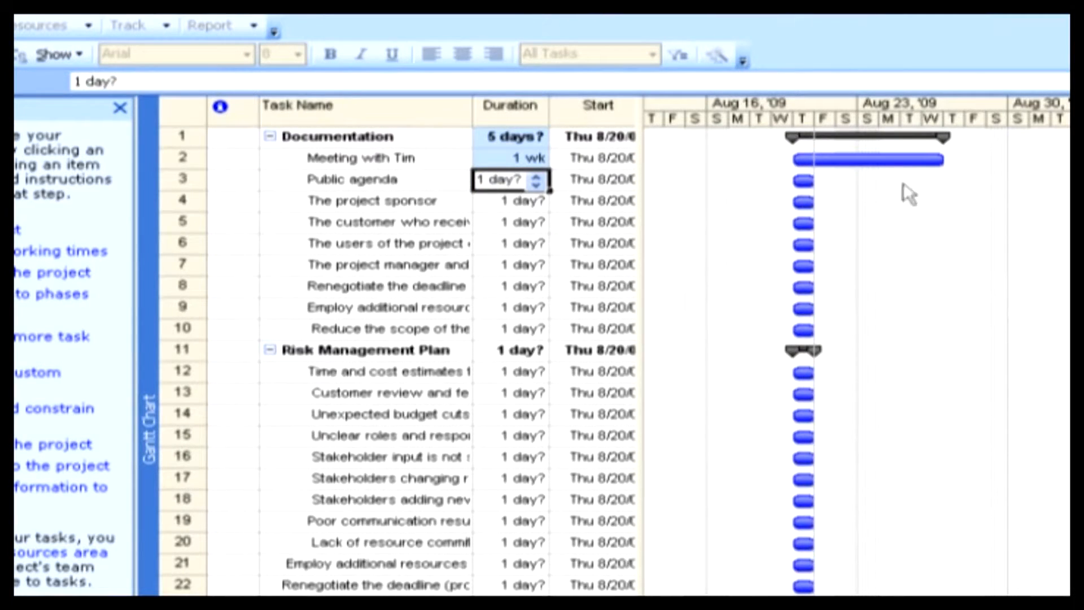
{"action": "mouse_move", "coordinate": [906, 164]}
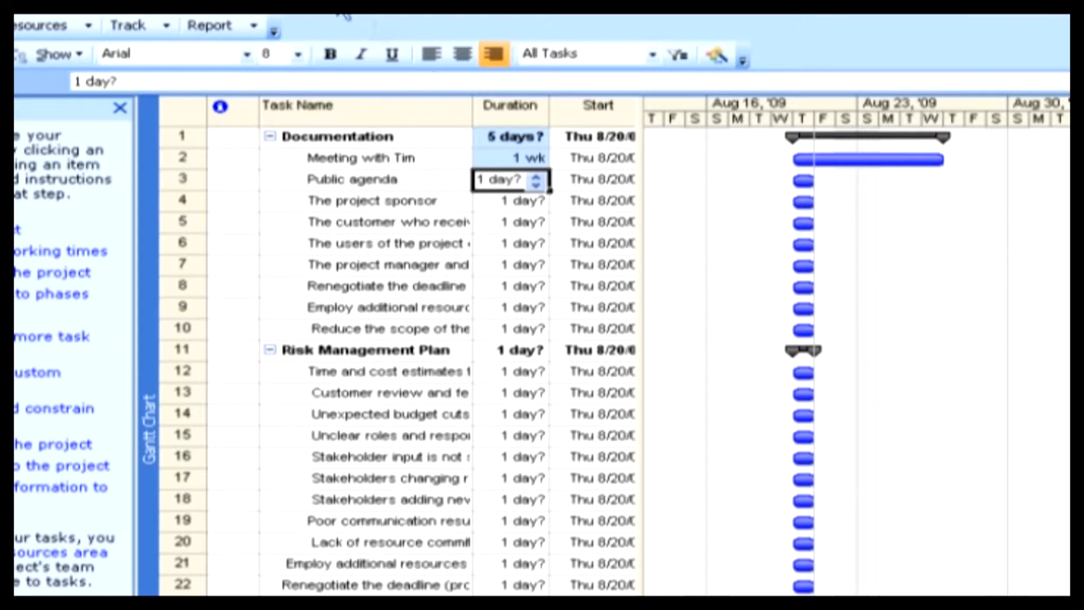
Review the start date, scheduling and calendar settings in the project information, then close it without changes
{"action": "left_click", "coordinate": [249, 14]}
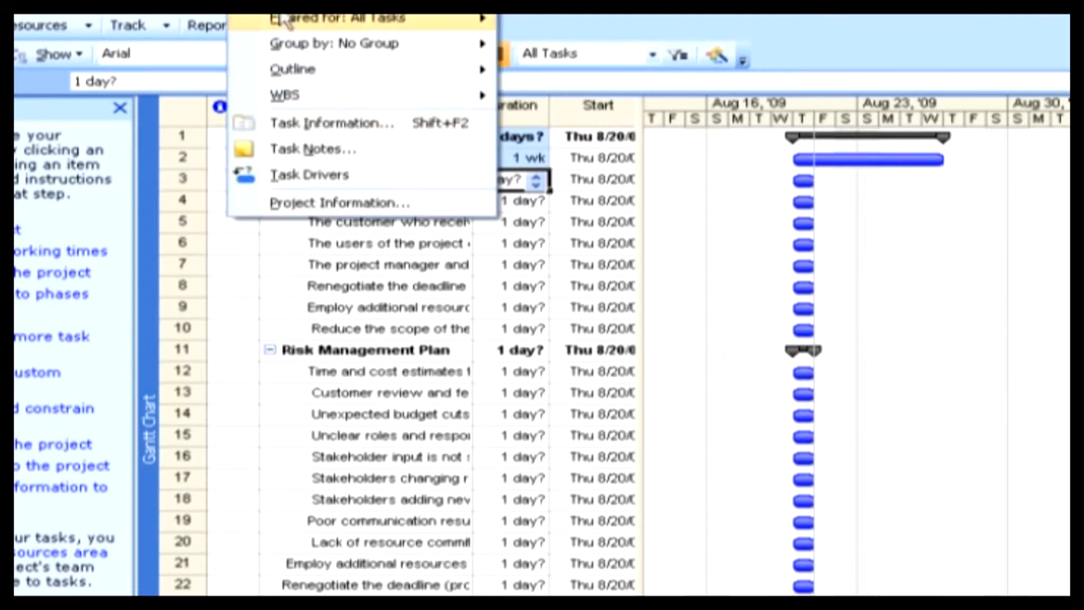
{"action": "left_click", "coordinate": [313, 200]}
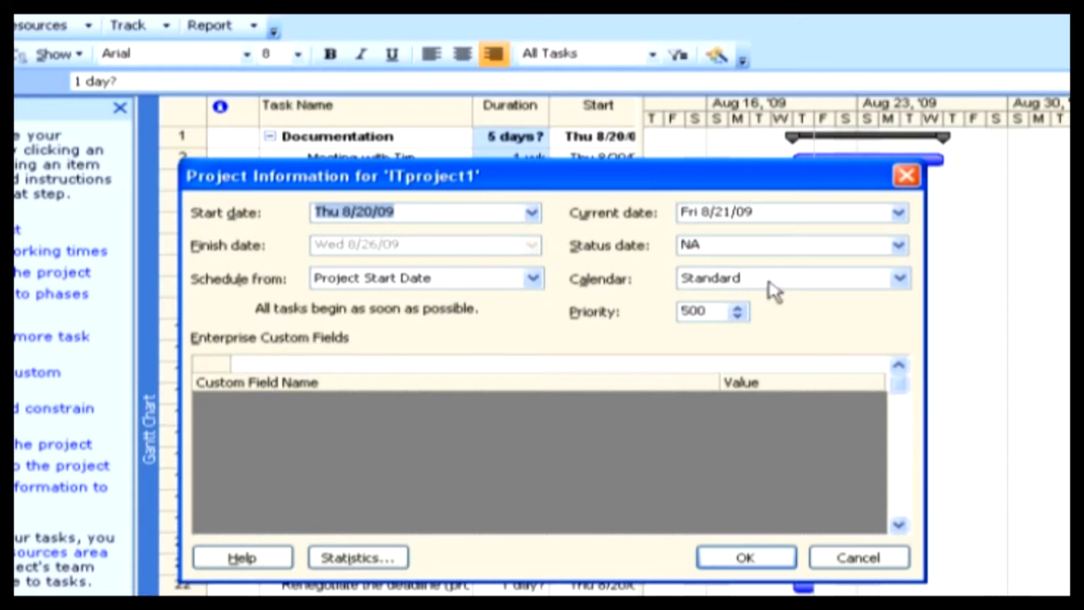
{"action": "left_click", "coordinate": [861, 558]}
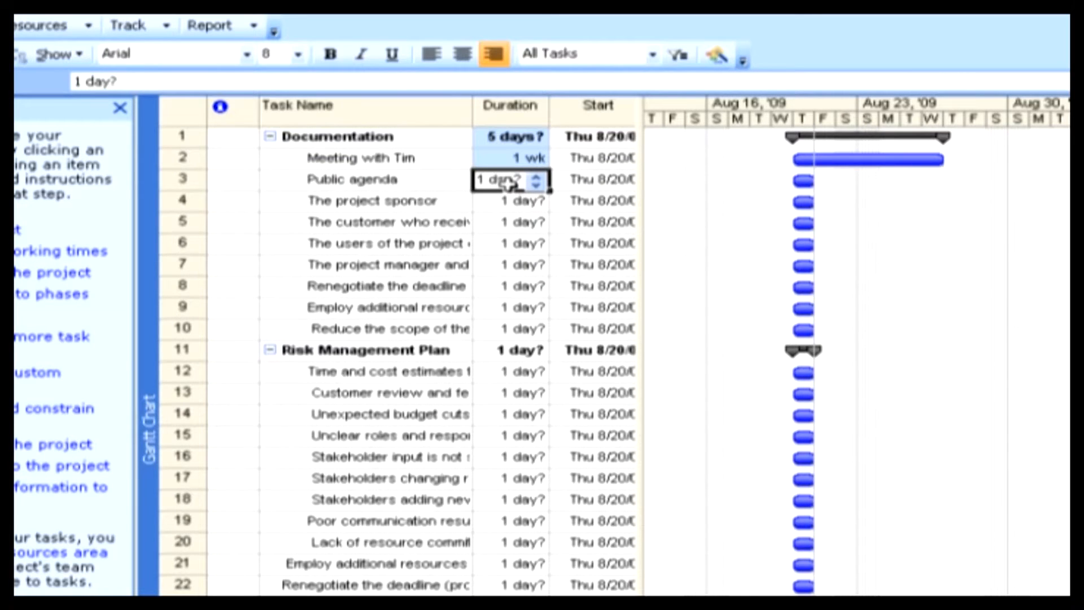
Lengthen the Public agenda task to 2 days by stretching its Gantt bar
{"action": "left_click", "coordinate": [801, 182]}
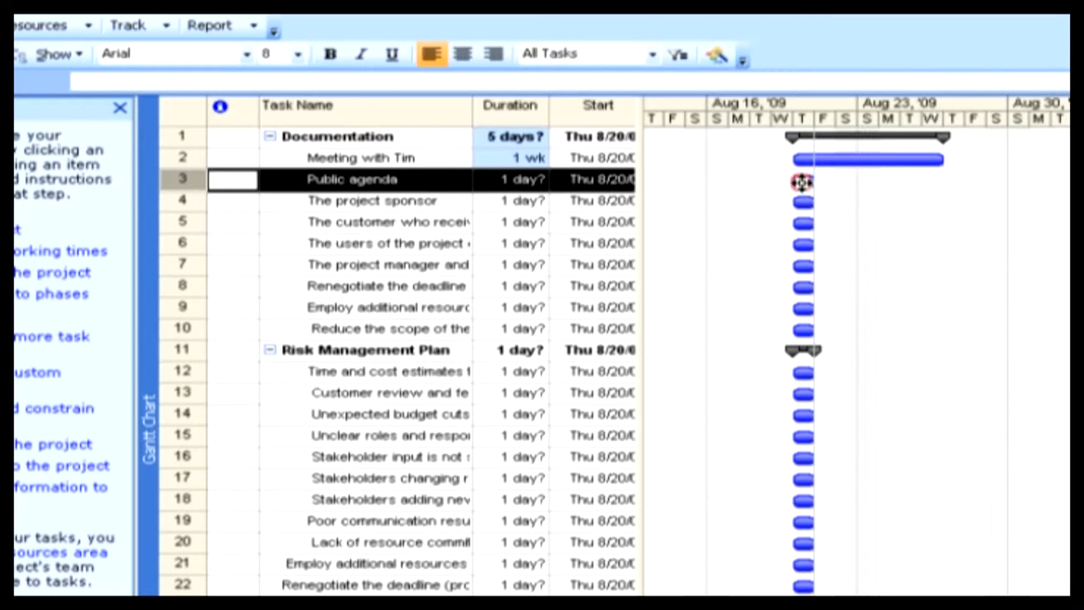
{"action": "mouse_move", "coordinate": [801, 182]}
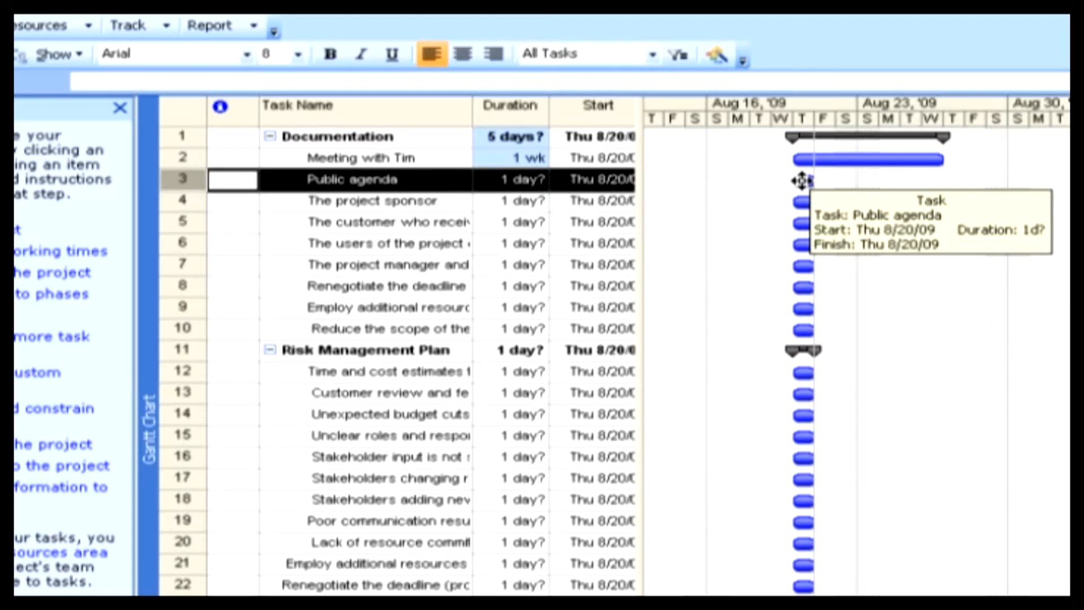
{"action": "left_click_drag", "start_coordinate": [807, 181], "coordinate": [848, 180]}
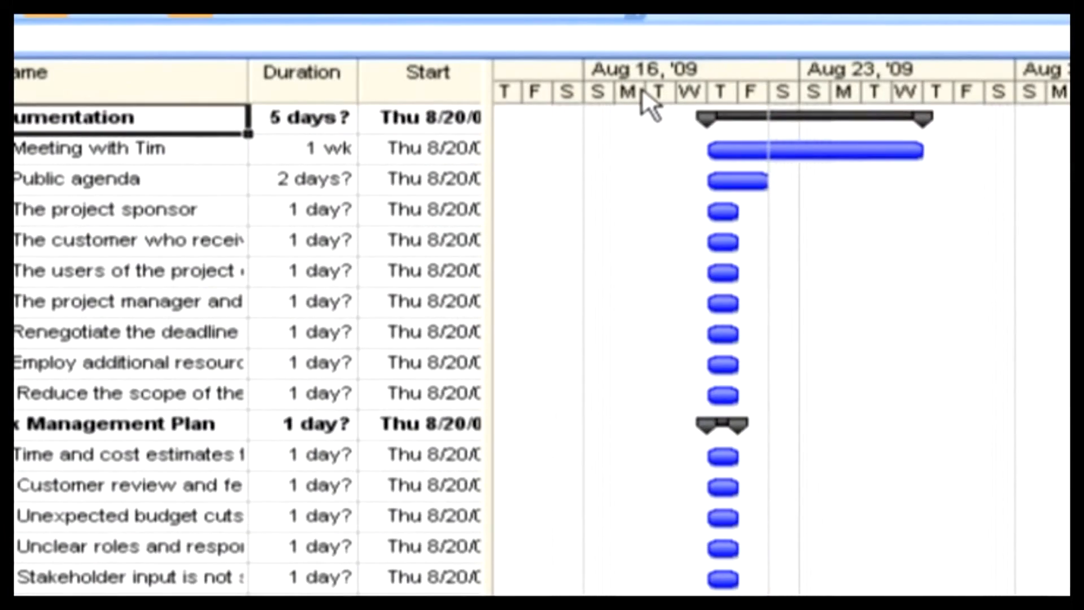
Format the Gantt chart's timescale so that the middle tier uses Days as its units
{"action": "mouse_move", "coordinate": [642, 87]}
{"action": "mouse_move", "coordinate": [590, 84]}
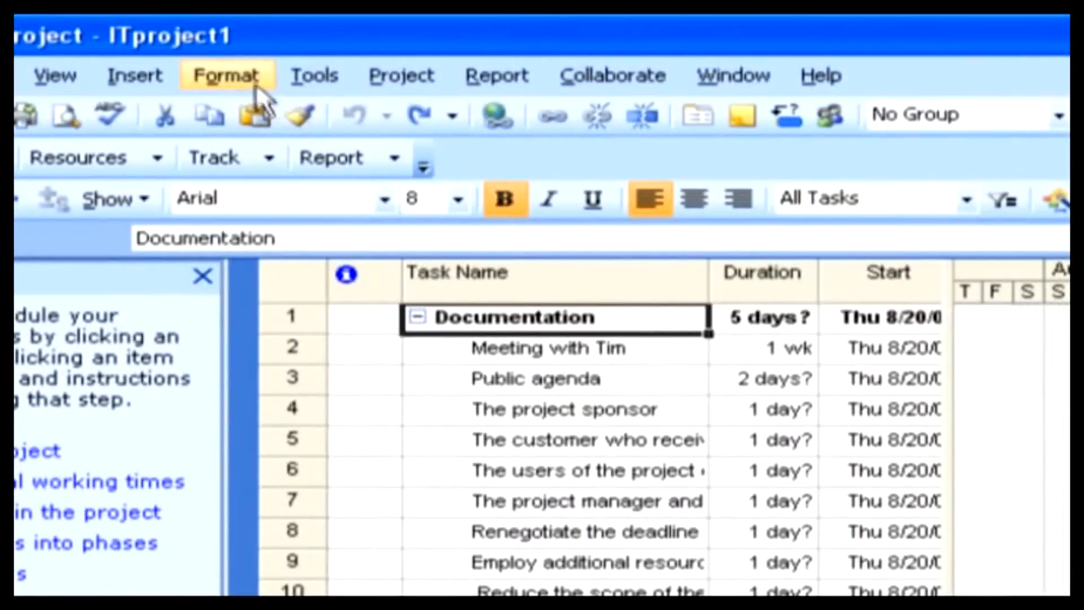
{"action": "left_click", "coordinate": [255, 86]}
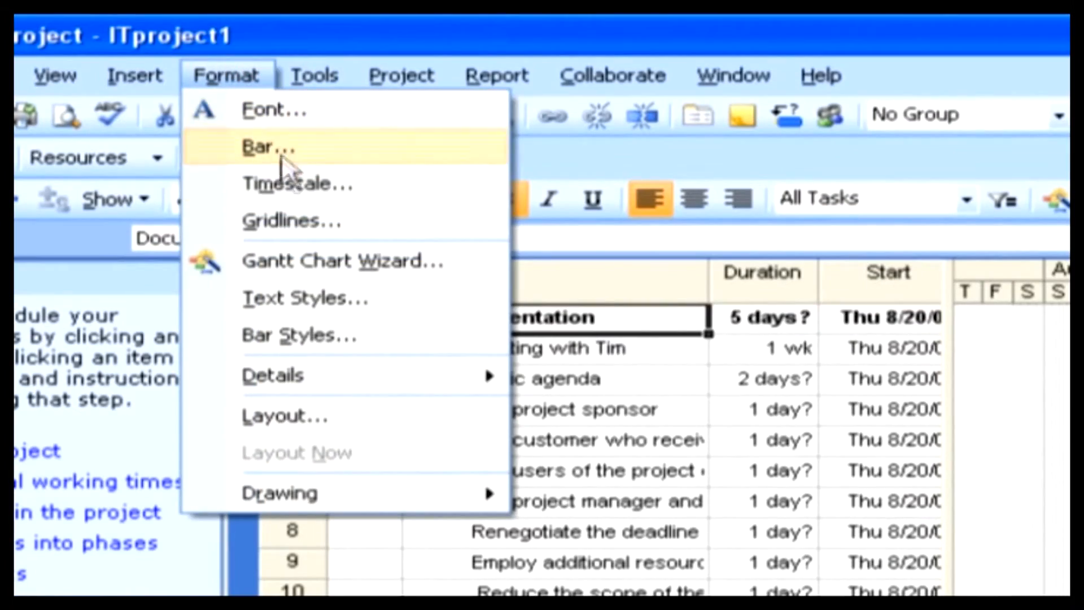
{"action": "left_click", "coordinate": [285, 184]}
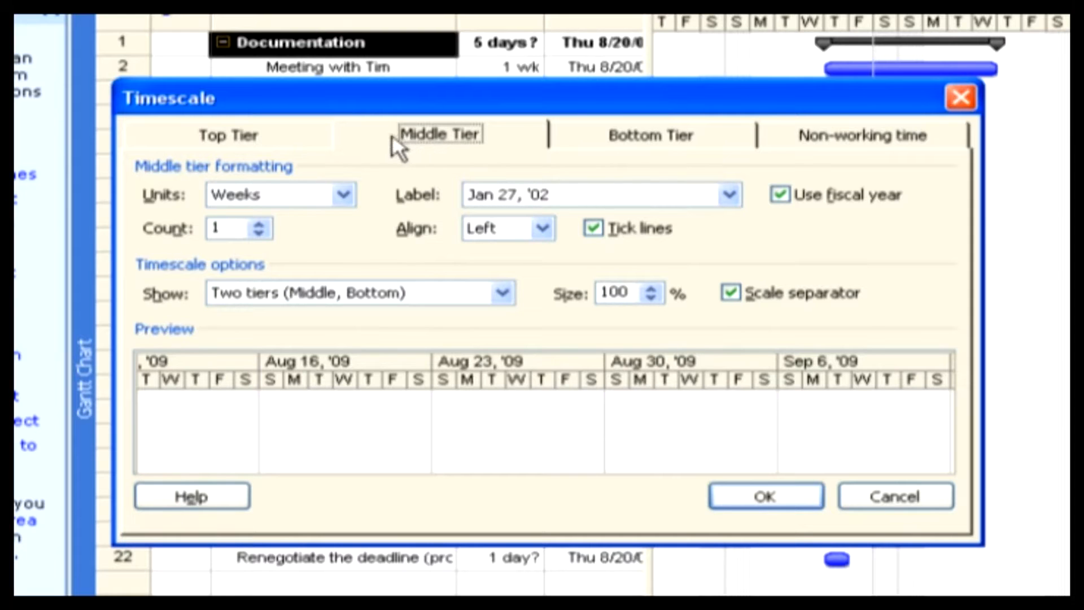
{"action": "left_click", "coordinate": [248, 141]}
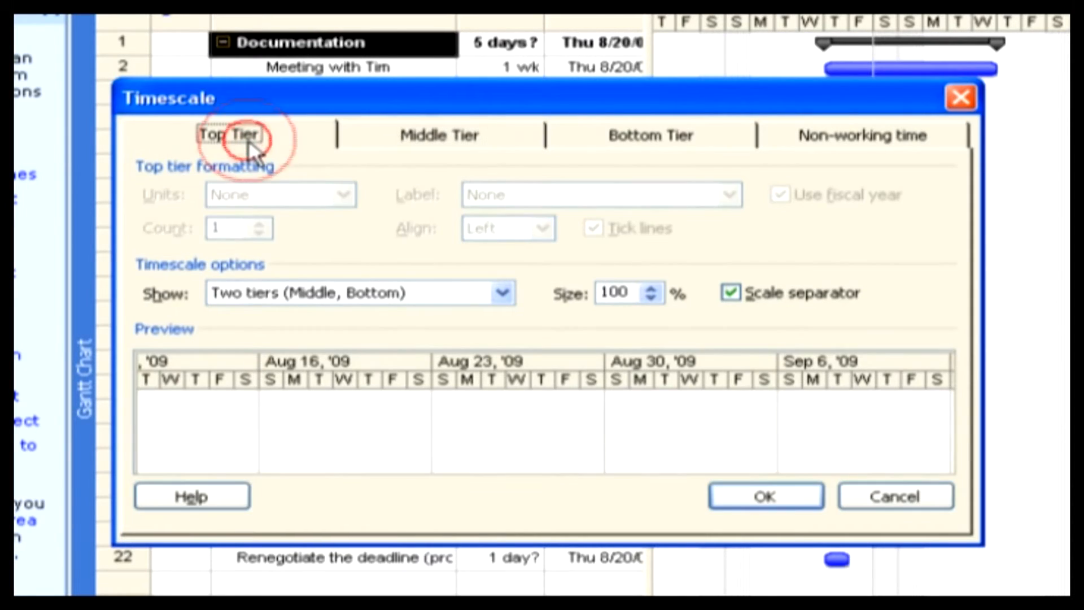
{"action": "left_click", "coordinate": [390, 135]}
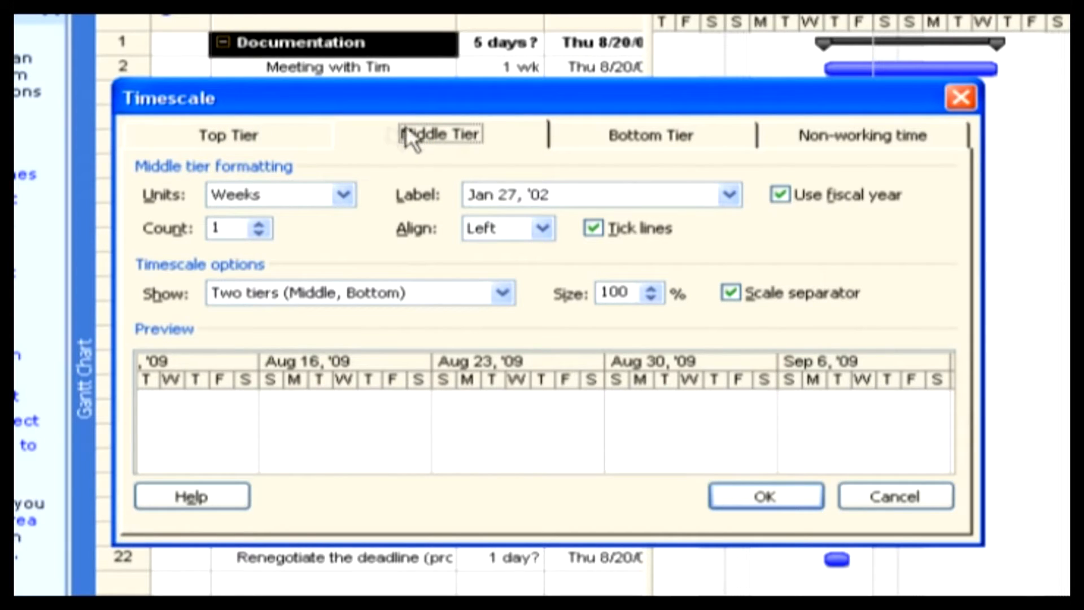
{"action": "left_click", "coordinate": [612, 127]}
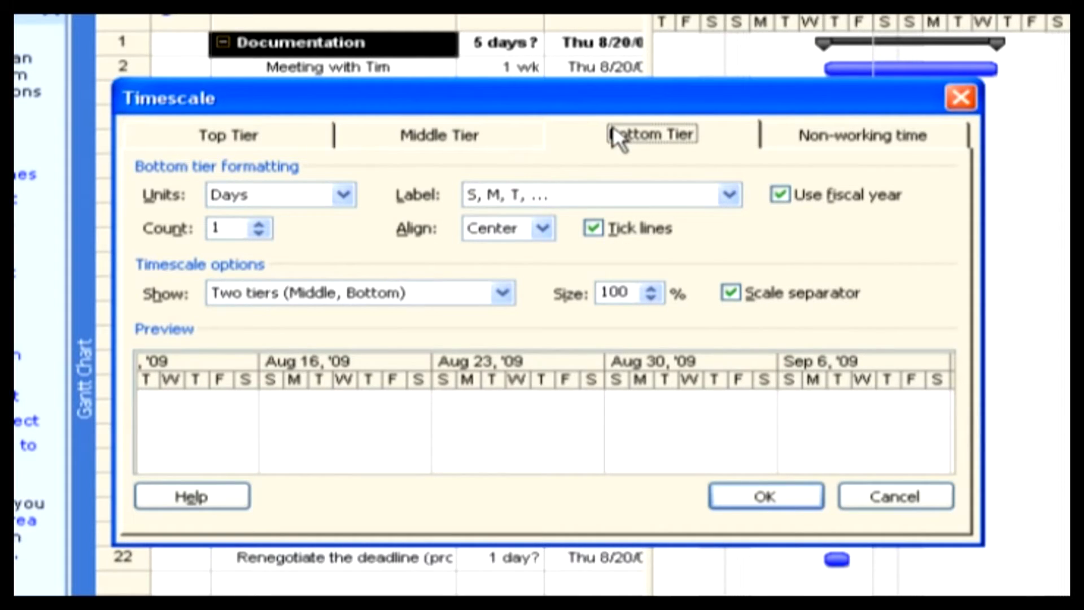
{"action": "left_click", "coordinate": [445, 139]}
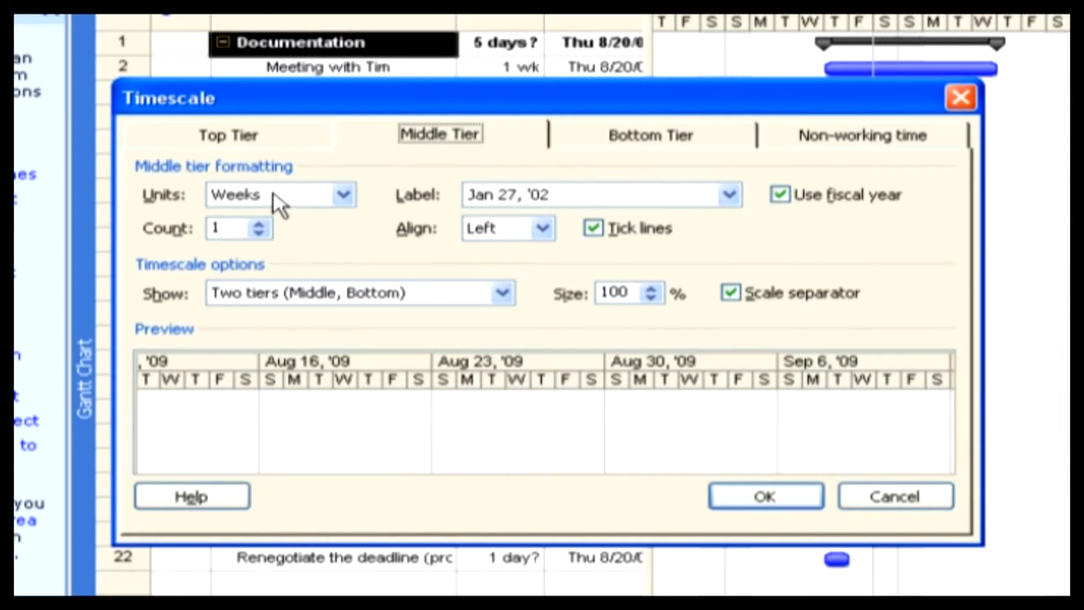
{"action": "left_click", "coordinate": [344, 194]}
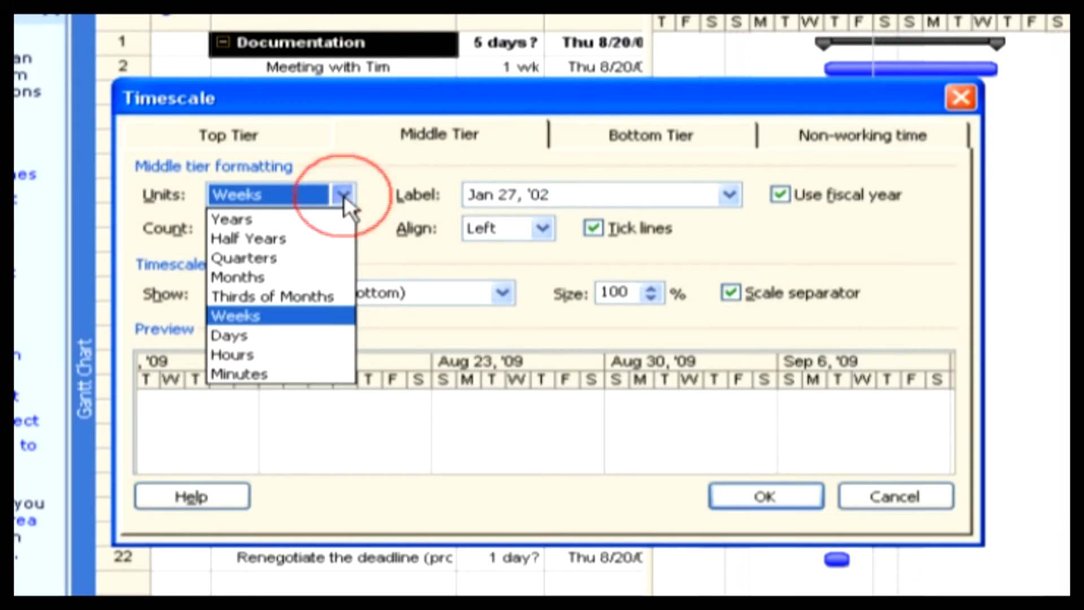
{"action": "left_click", "coordinate": [289, 337]}
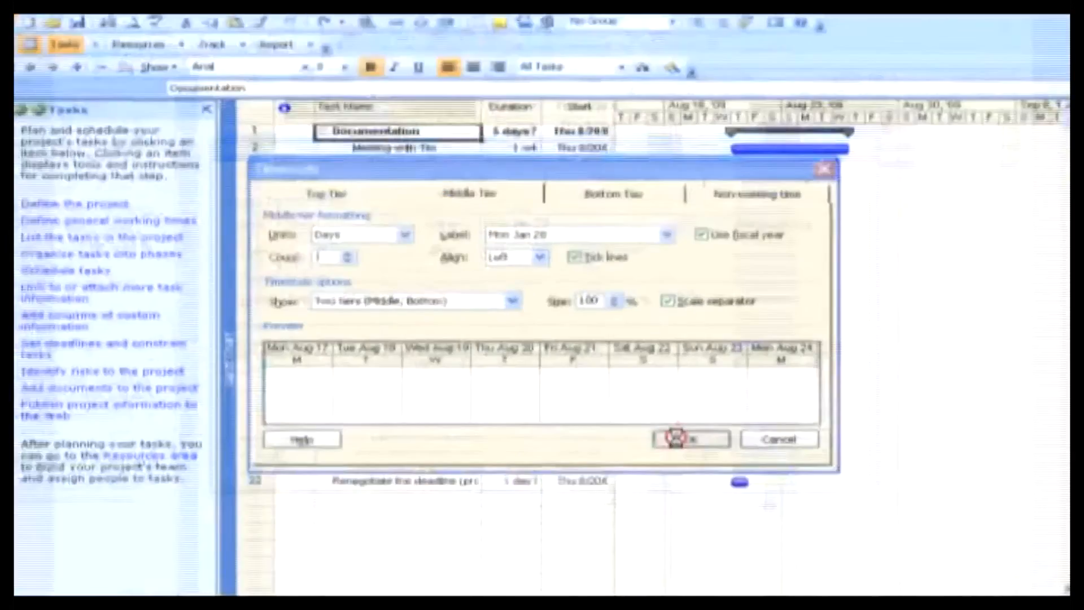
{"action": "left_click", "coordinate": [746, 497]}
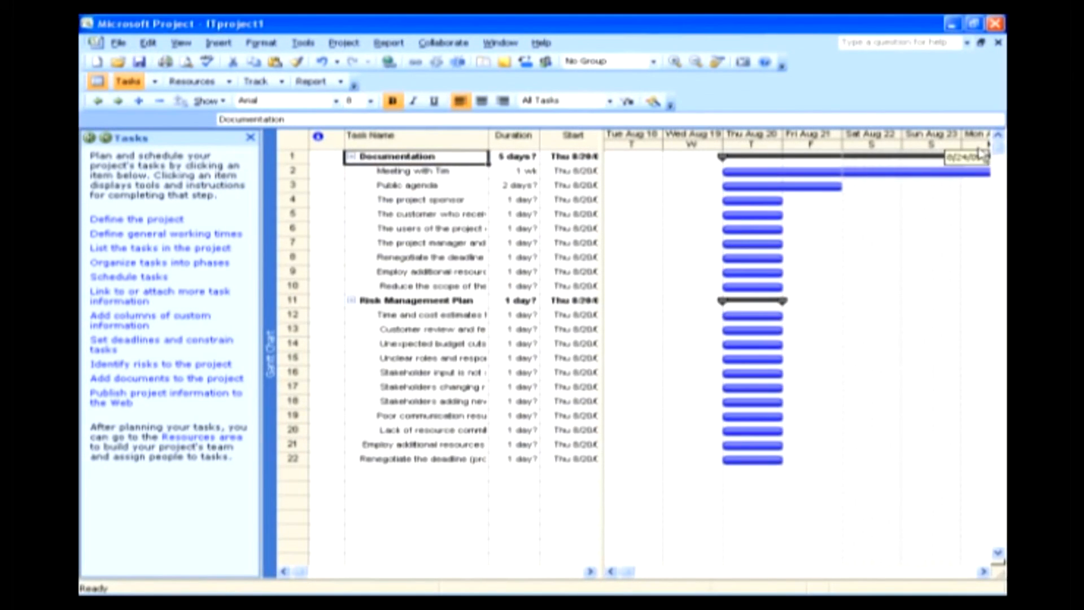
{"action": "mouse_move", "coordinate": [964, 163]}
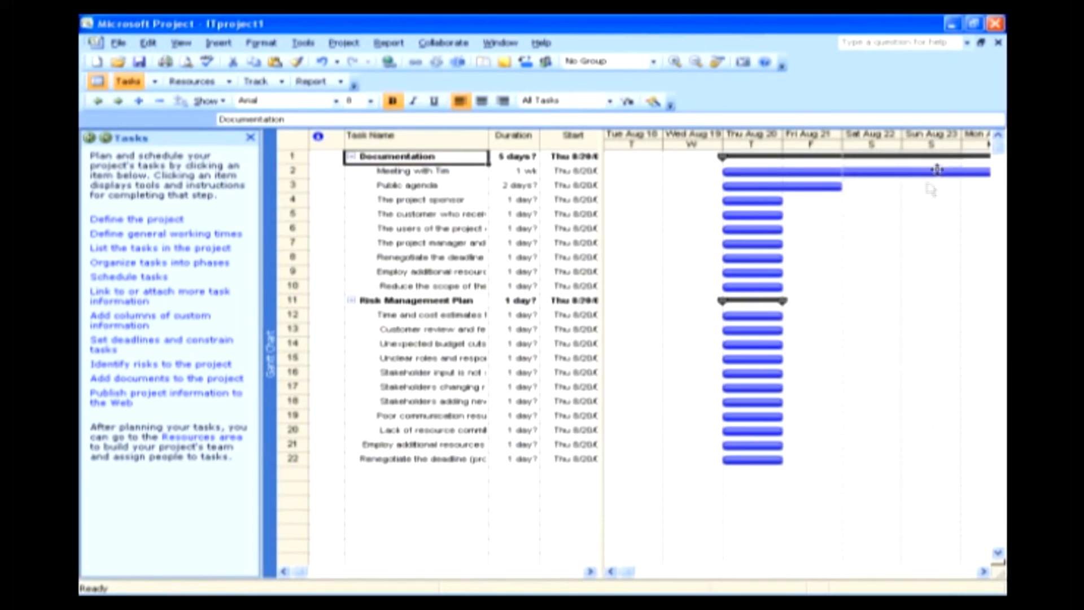